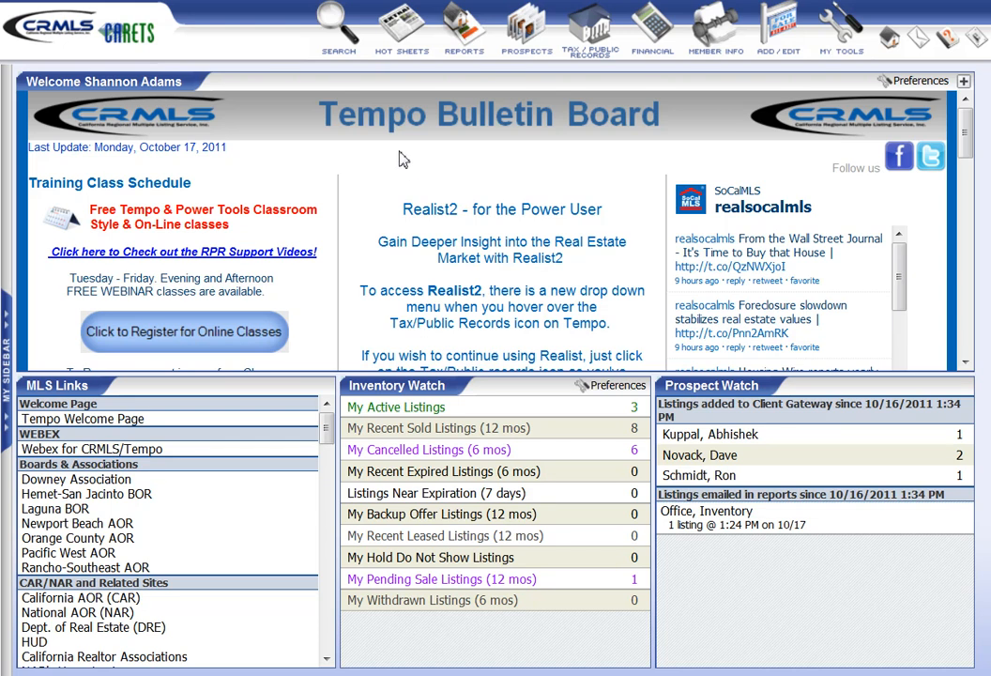
- Open the seller's net sheet from the financial calculators
{"action": "mouse_move", "coordinate": [441, 53]}
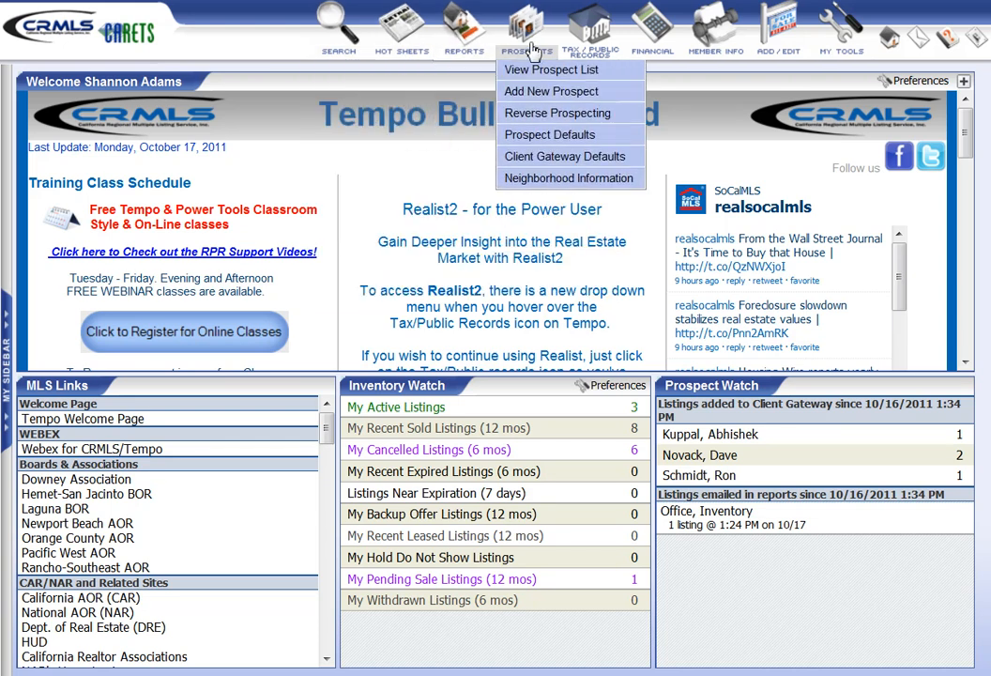
{"action": "mouse_move", "coordinate": [657, 49]}
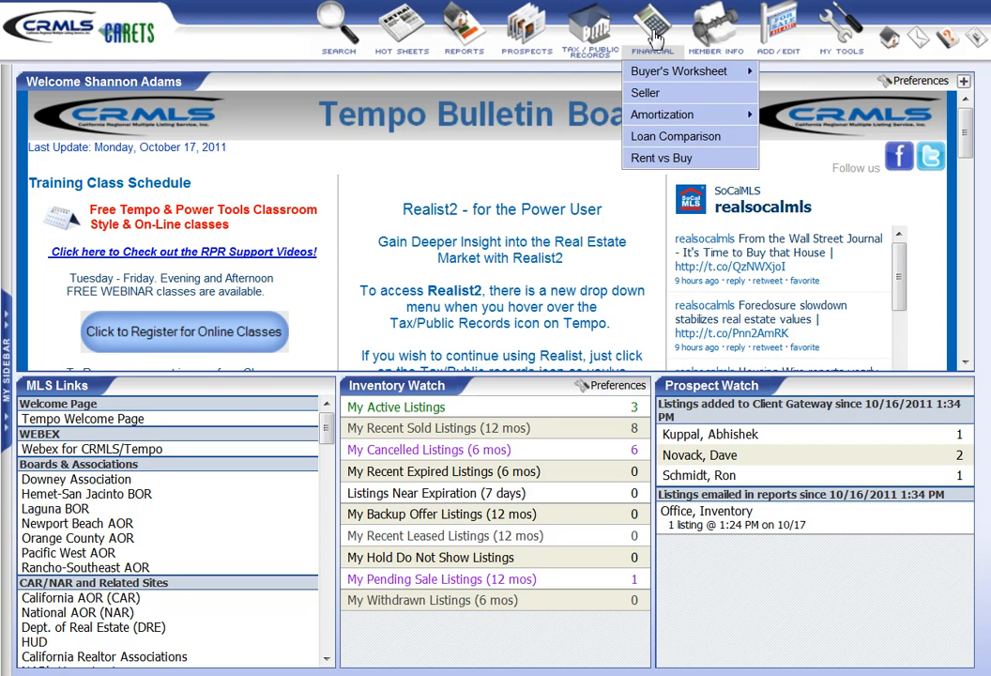
{"action": "left_click", "coordinate": [647, 94]}
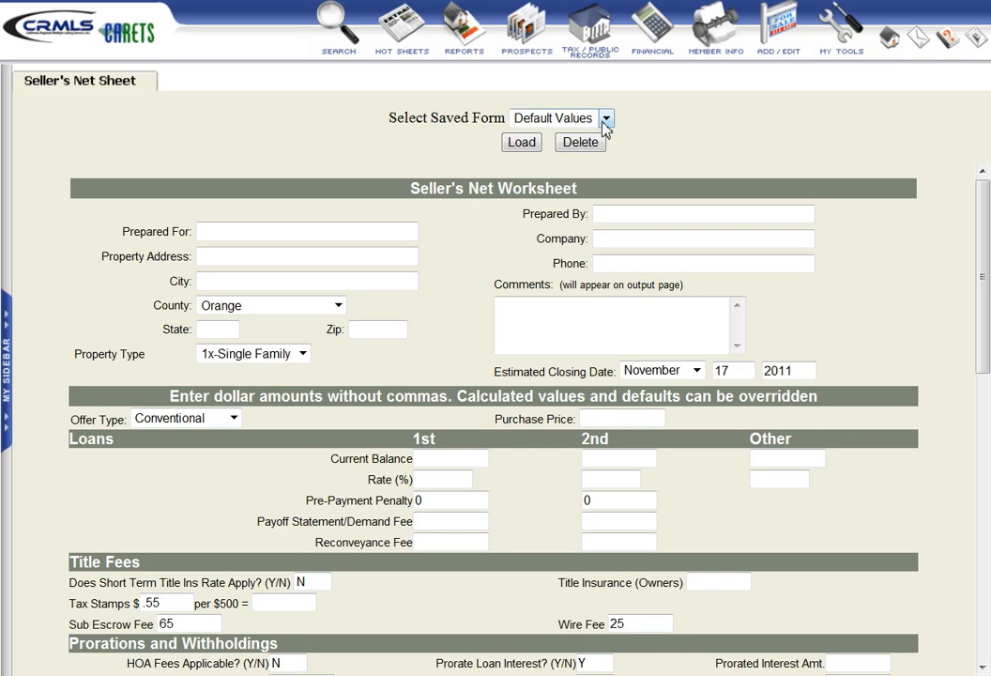
- Look through the saved forms available for the worksheet, leaving Default Values selected
{"action": "left_click", "coordinate": [606, 118]}
{"action": "left_click", "coordinate": [608, 120]}
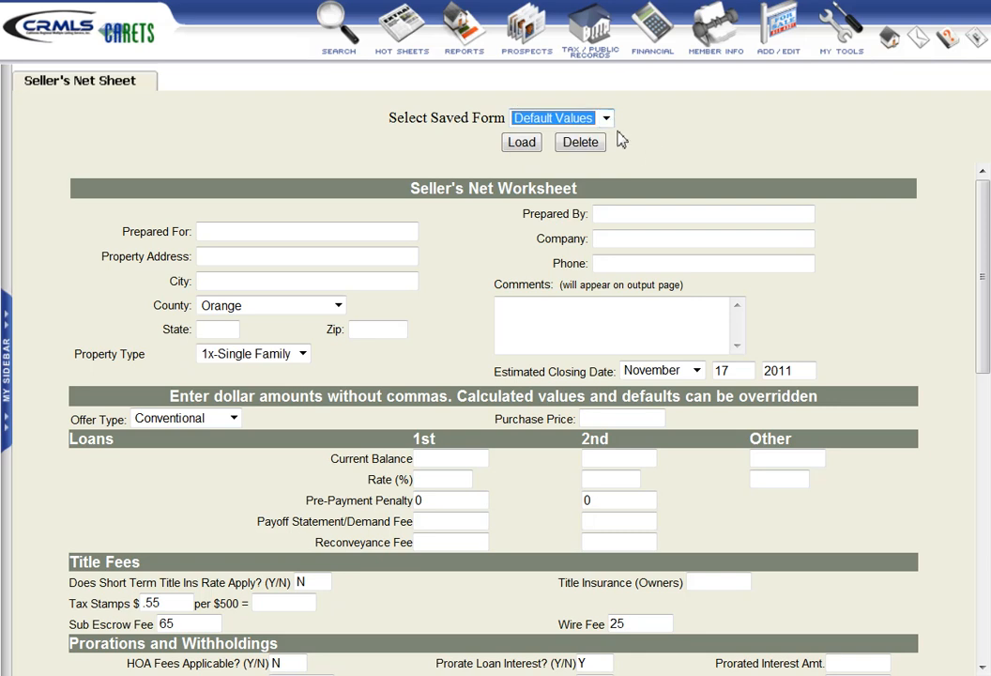
{"action": "left_click", "coordinate": [606, 120]}
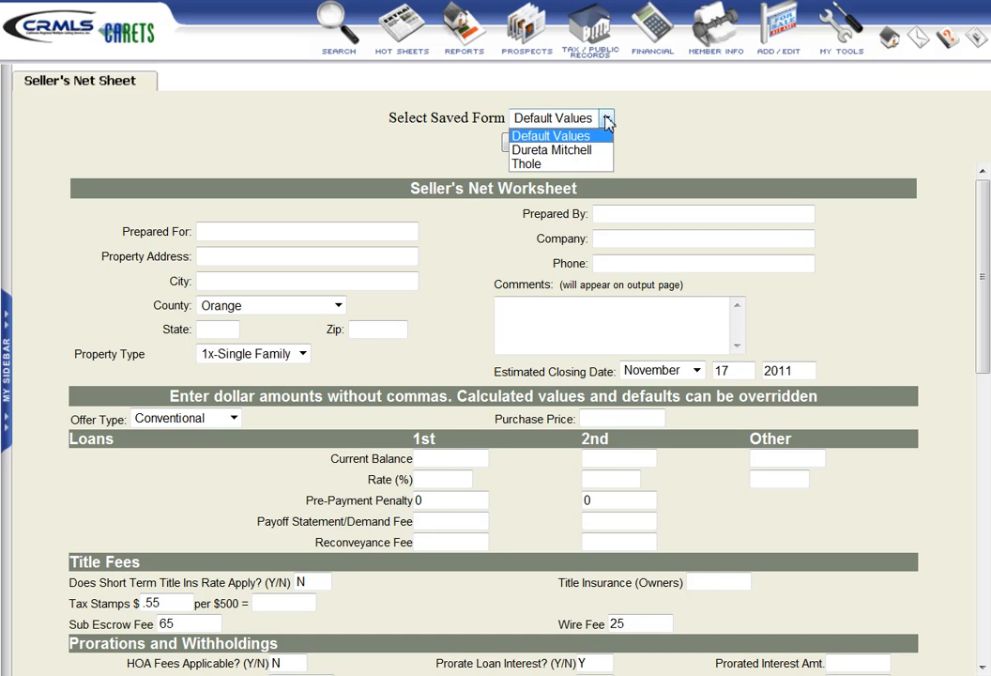
{"action": "left_click", "coordinate": [627, 138]}
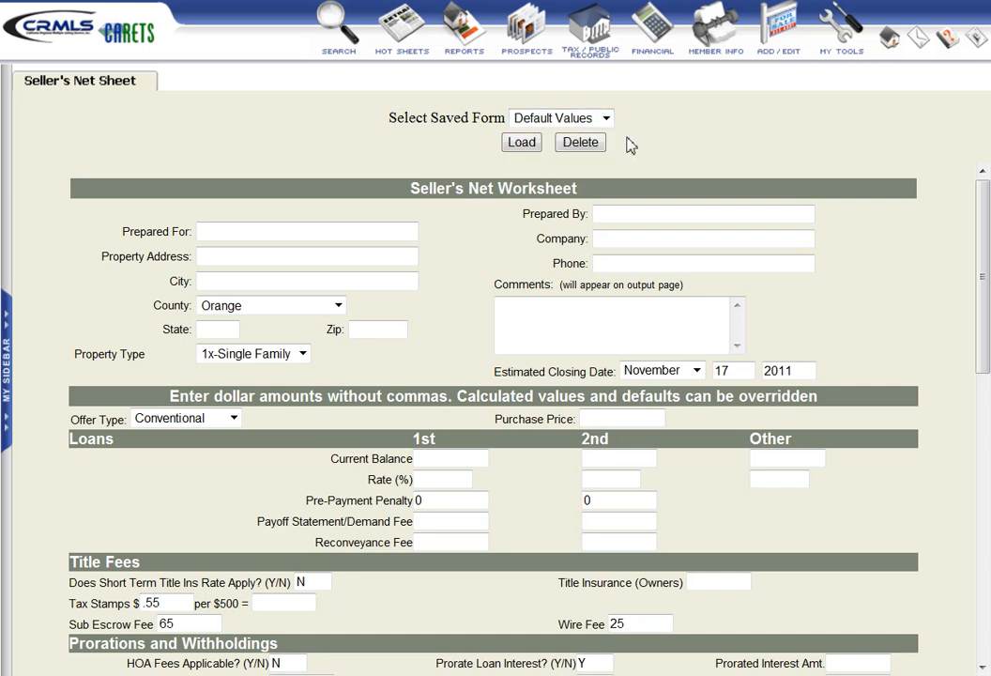
- Enter the seller's name as the person the worksheet is prepared for
{"action": "left_click", "coordinate": [227, 234]}
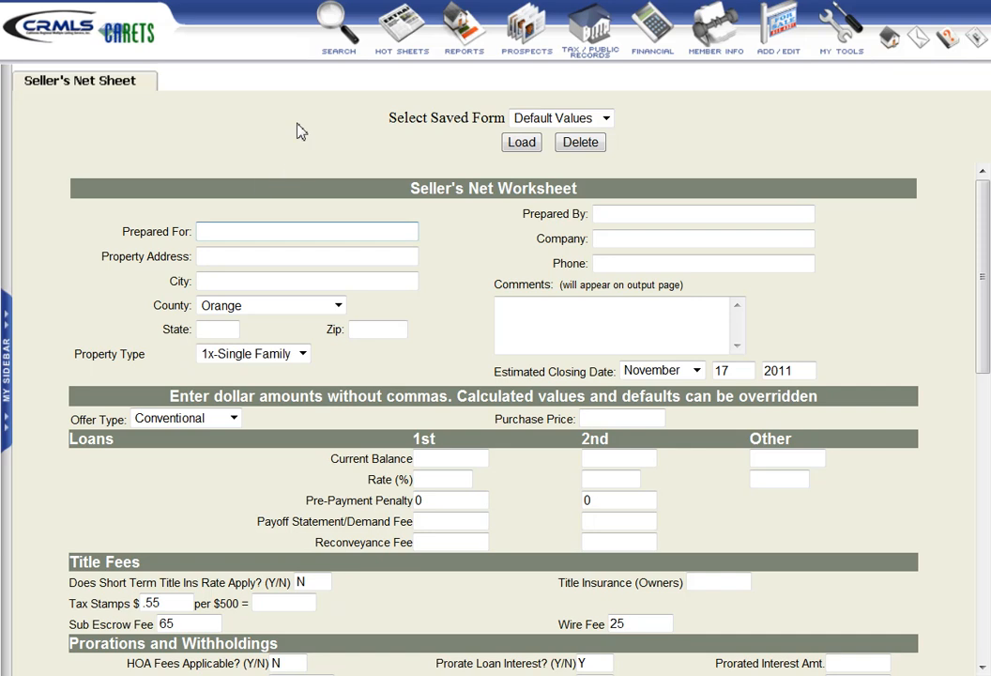
{"action": "type", "text": "Mr. HOmeseller"}
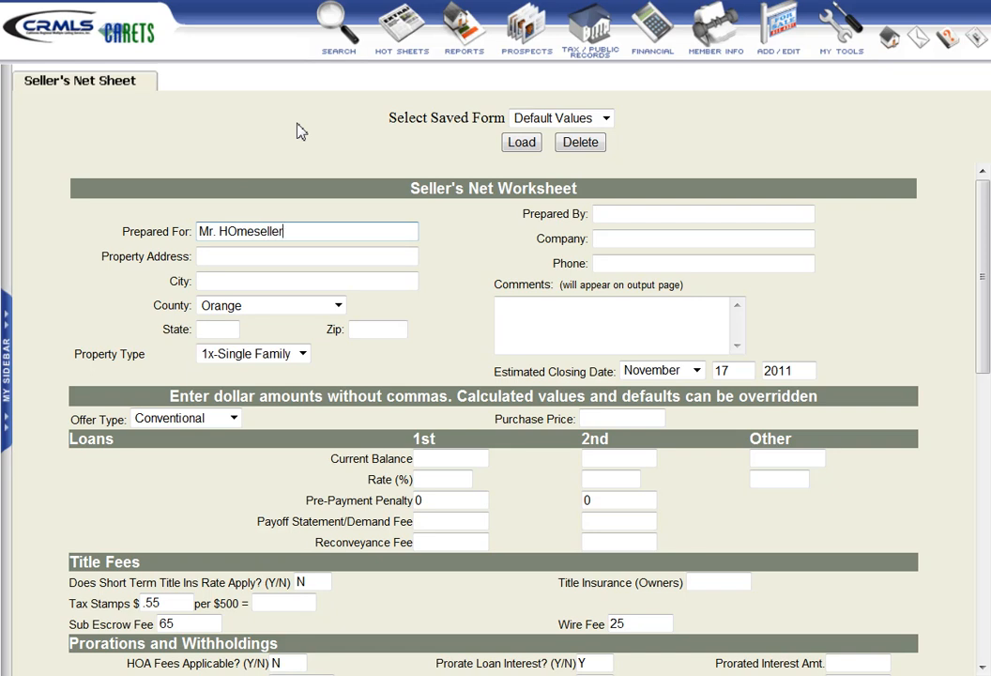
{"action": "key", "text": "Tab"}
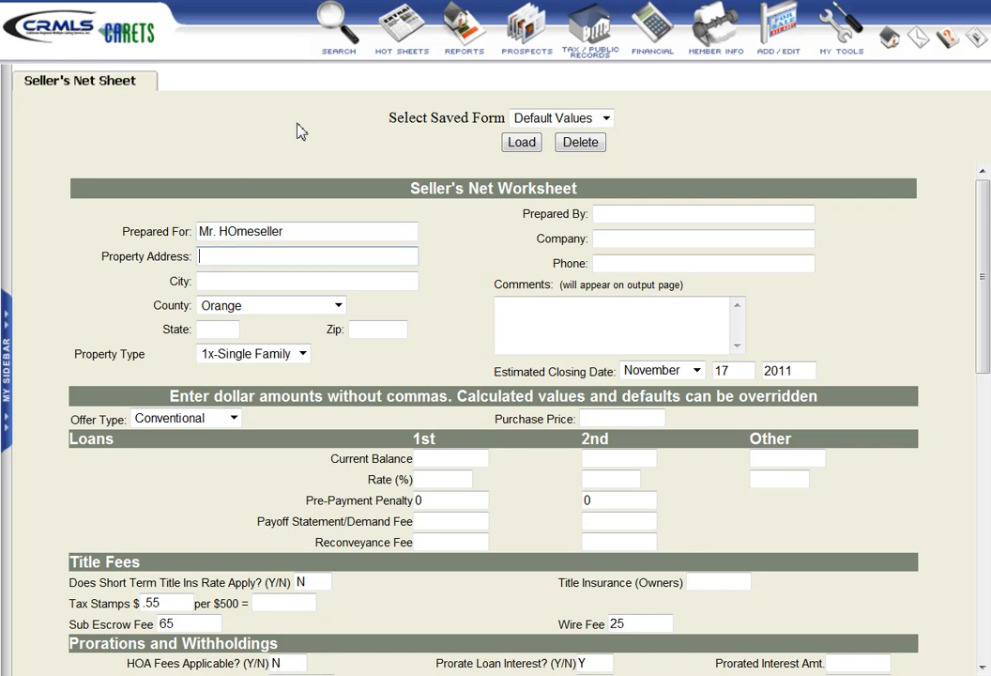
- Fill in the property's street address, city, state and ZIP code, keeping 1x-Single Family as the property type
{"action": "type", "text": "123 Main St"}
{"action": "key", "text": "Tab"}
{"action": "type", "text": "Orange"}
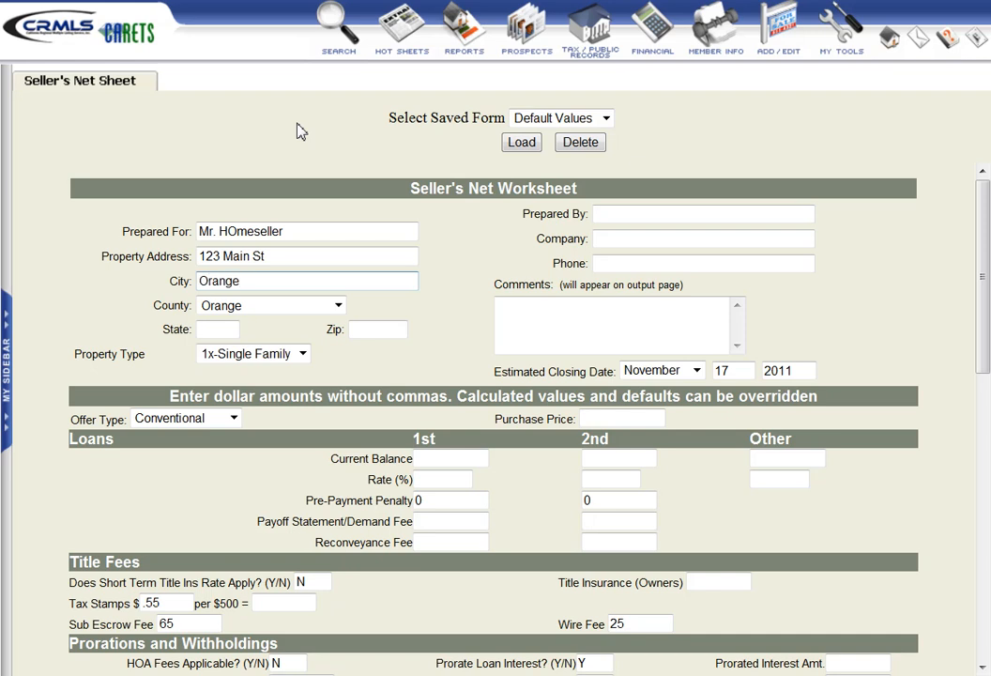
{"action": "key", "text": "Tab"}
{"action": "key", "text": "Tab"}
{"action": "type", "text": "CA"}
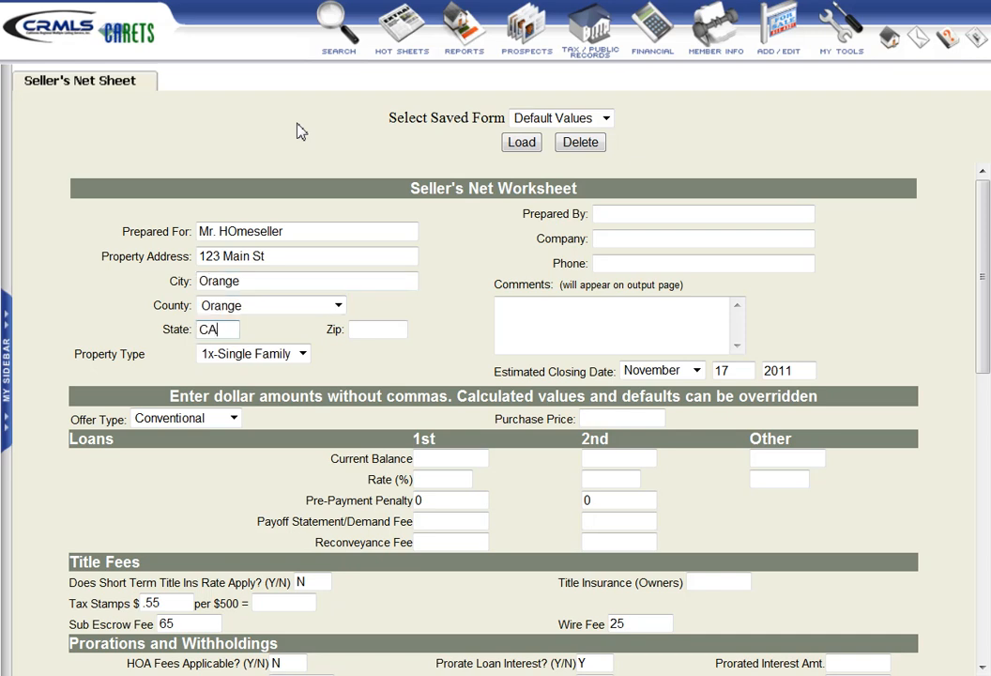
{"action": "key", "text": "Tab"}
{"action": "type", "text": "92651"}
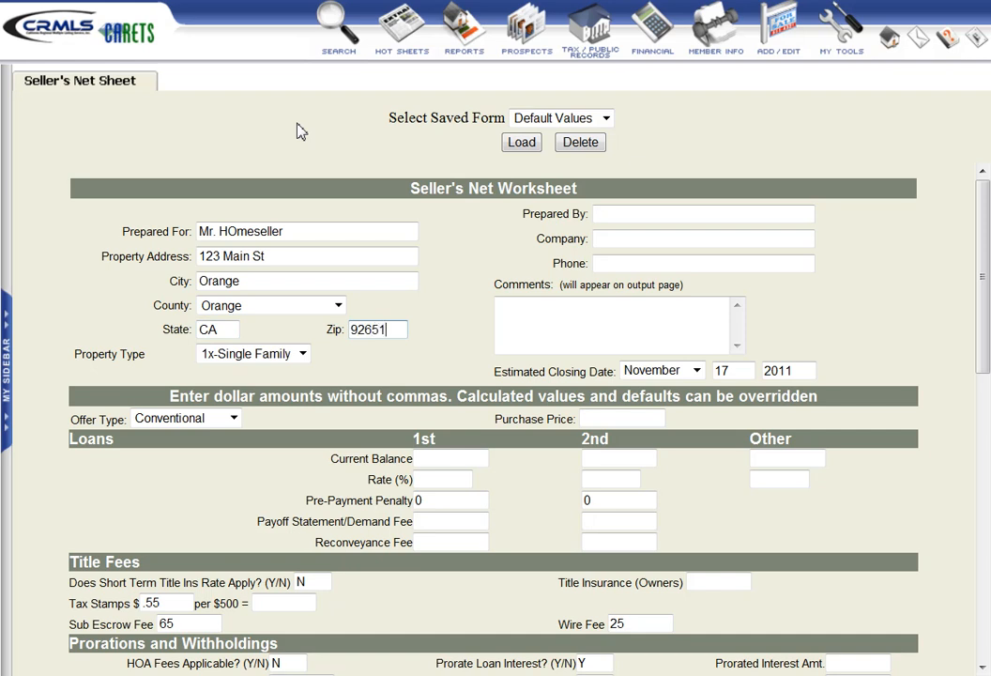
{"action": "key", "text": "Tab"}
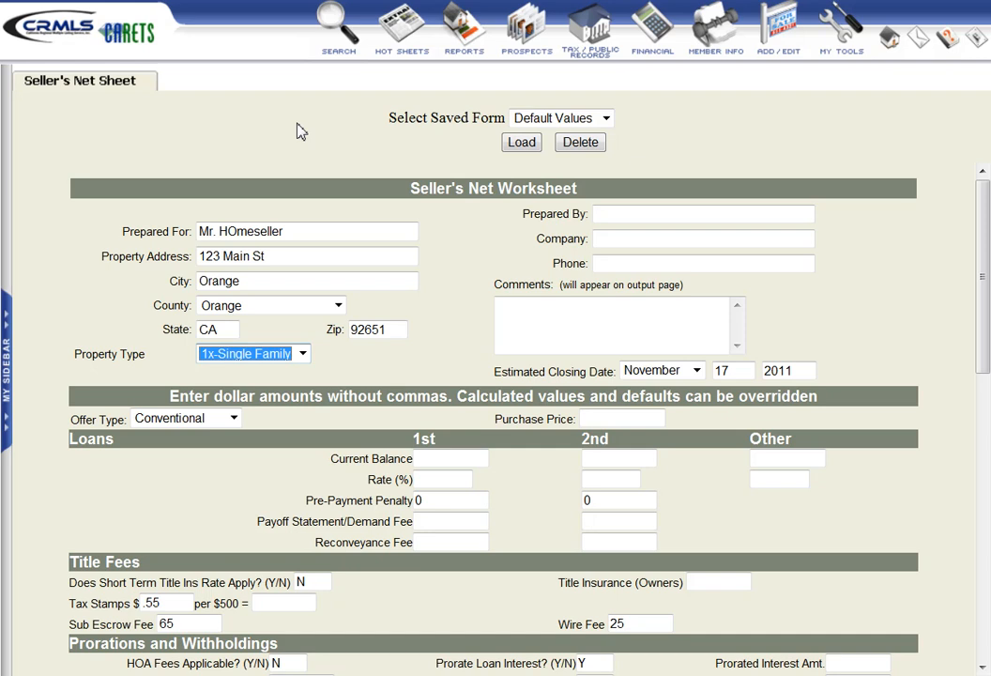
{"action": "left_click", "coordinate": [304, 361]}
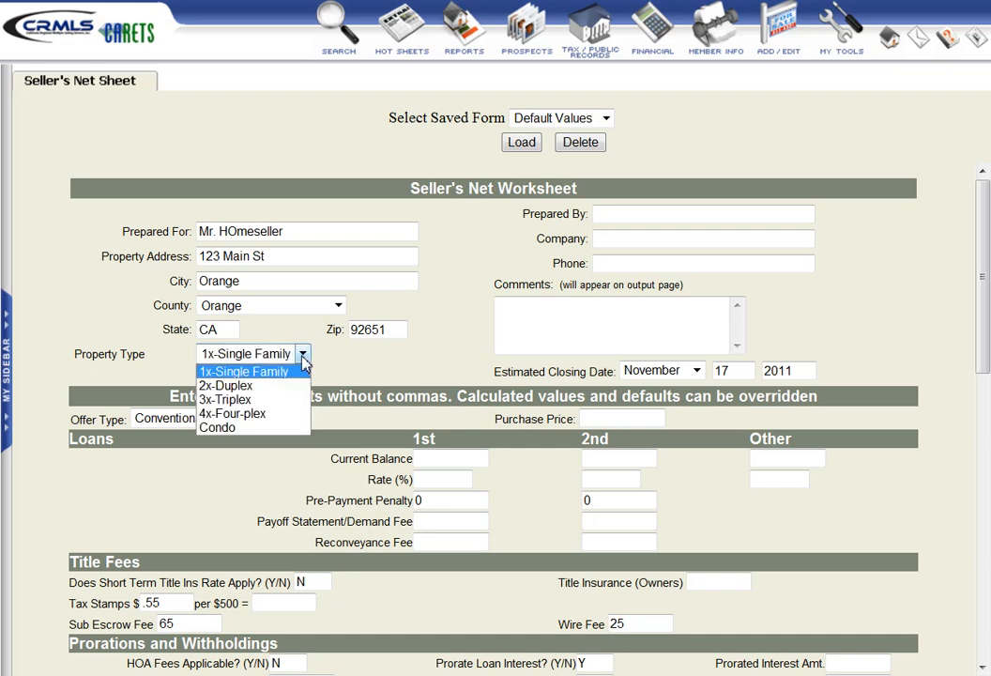
{"action": "left_click", "coordinate": [303, 361]}
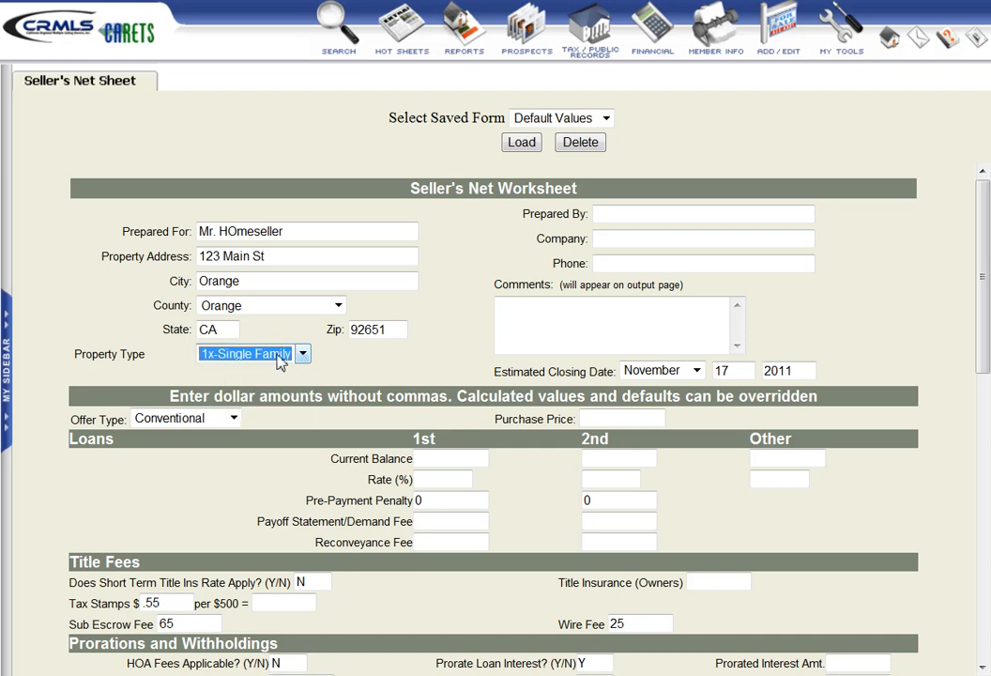
- Enter the agent's full name as the preparer of the worksheet
{"action": "left_click", "coordinate": [603, 215]}
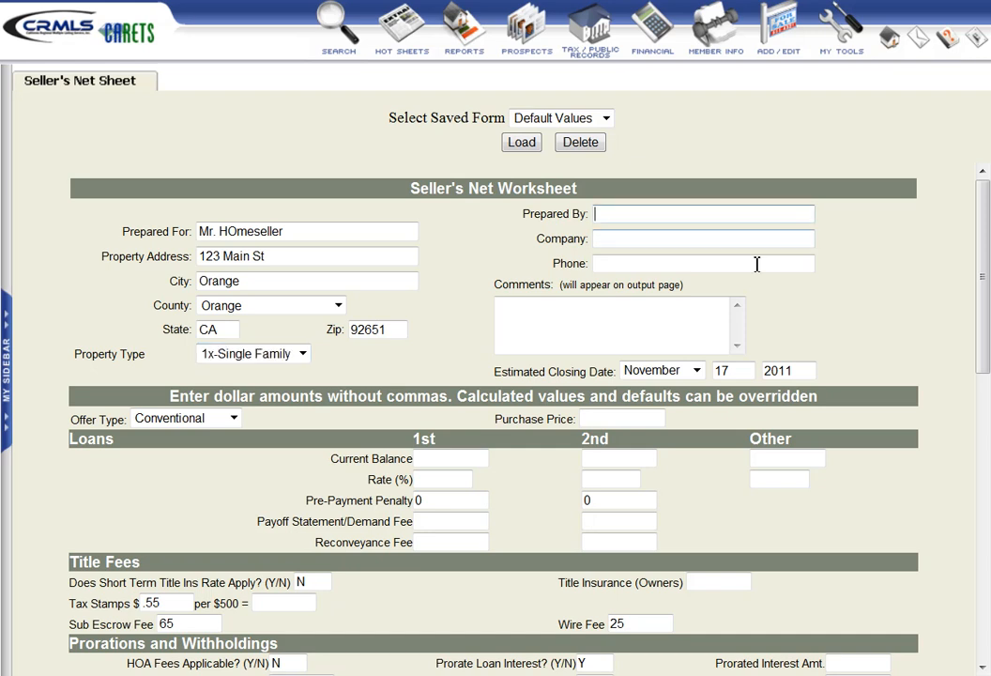
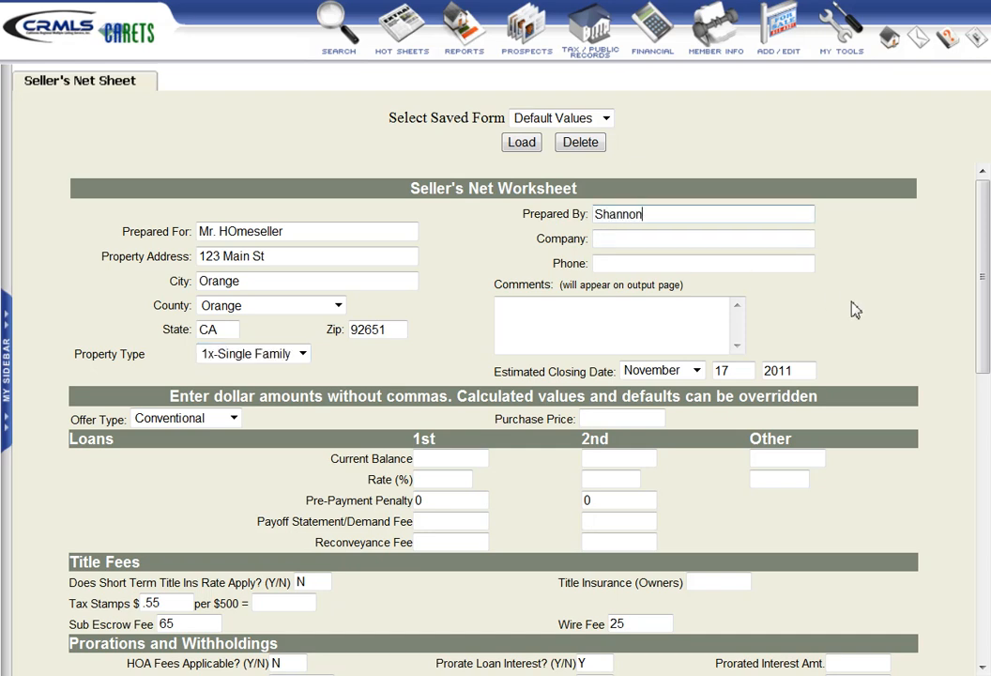
- Enter Realty Network as the company and fill in the preparer's phone number
{"action": "left_click", "coordinate": [639, 237]}
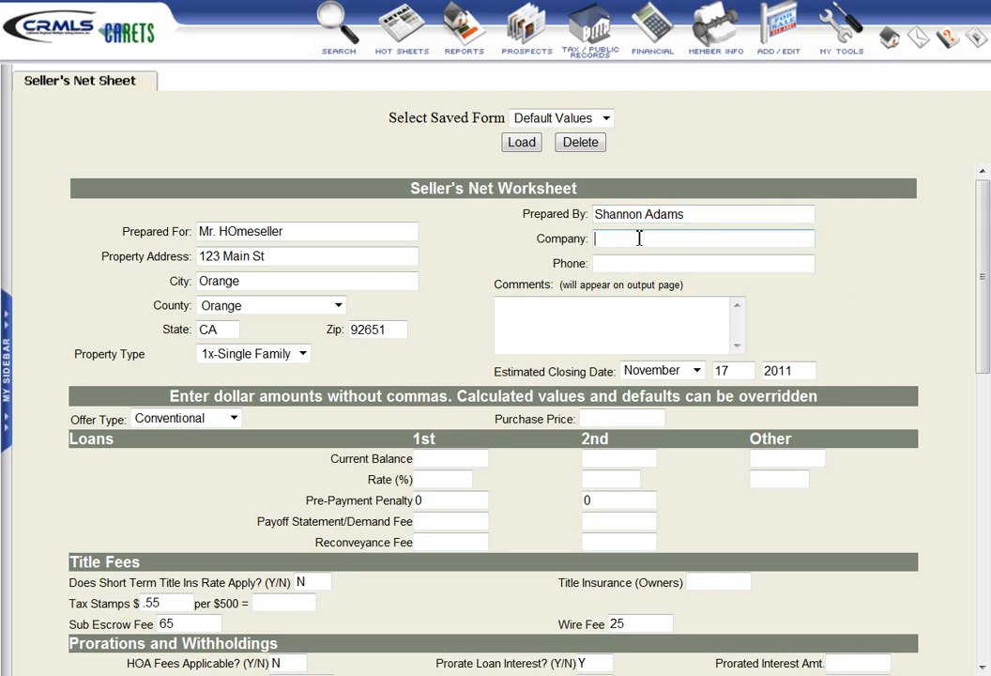
{"action": "type", "text": "Realty Network"}
{"action": "key", "text": "Tab"}
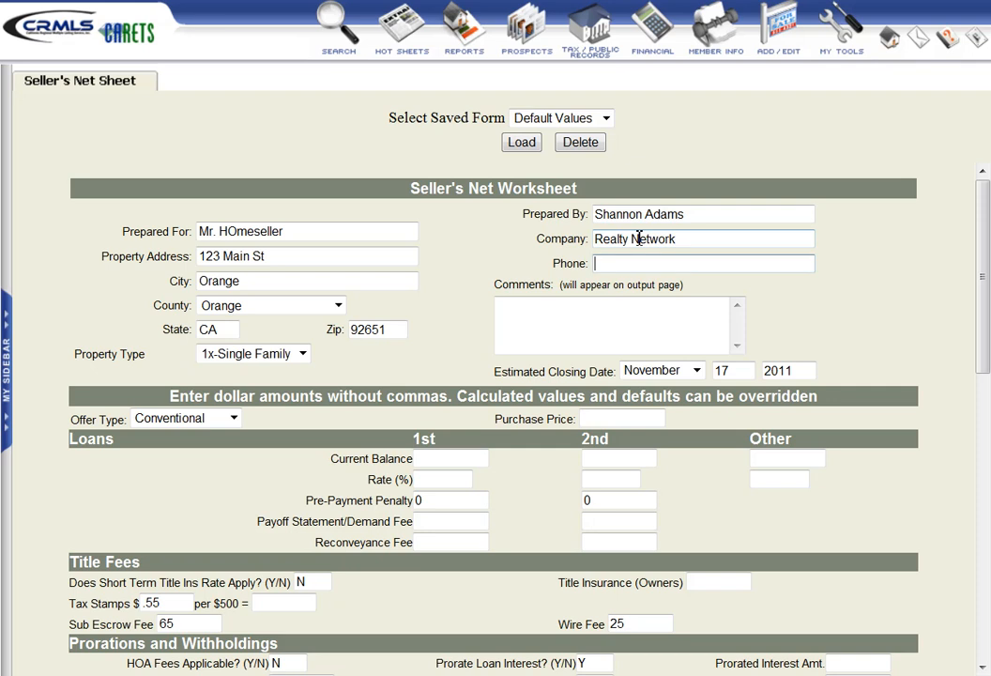
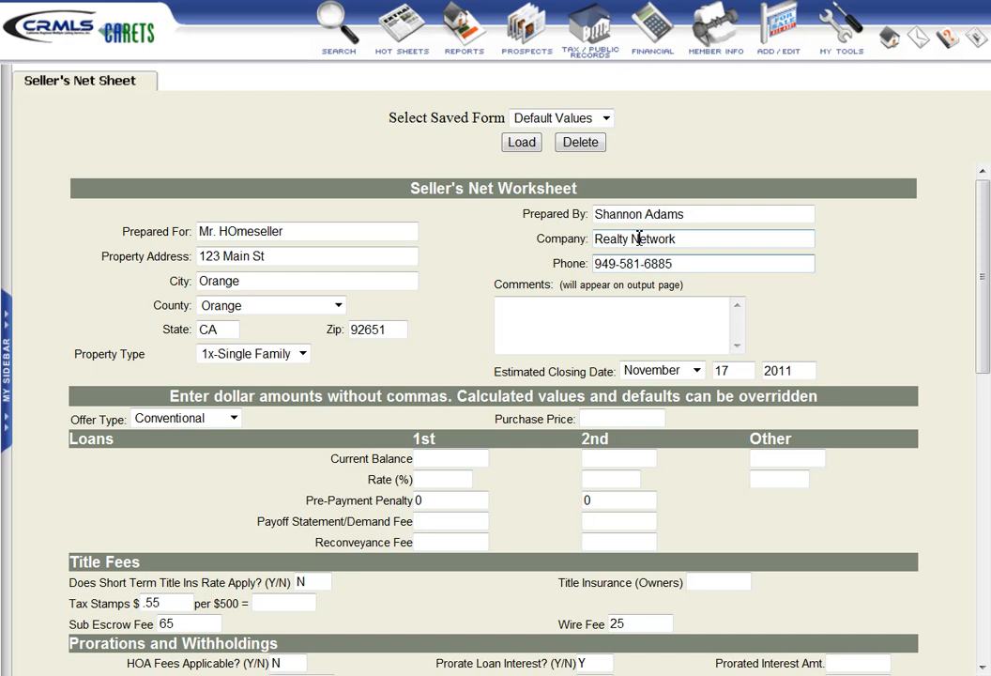
{"action": "key", "text": "Tab"}
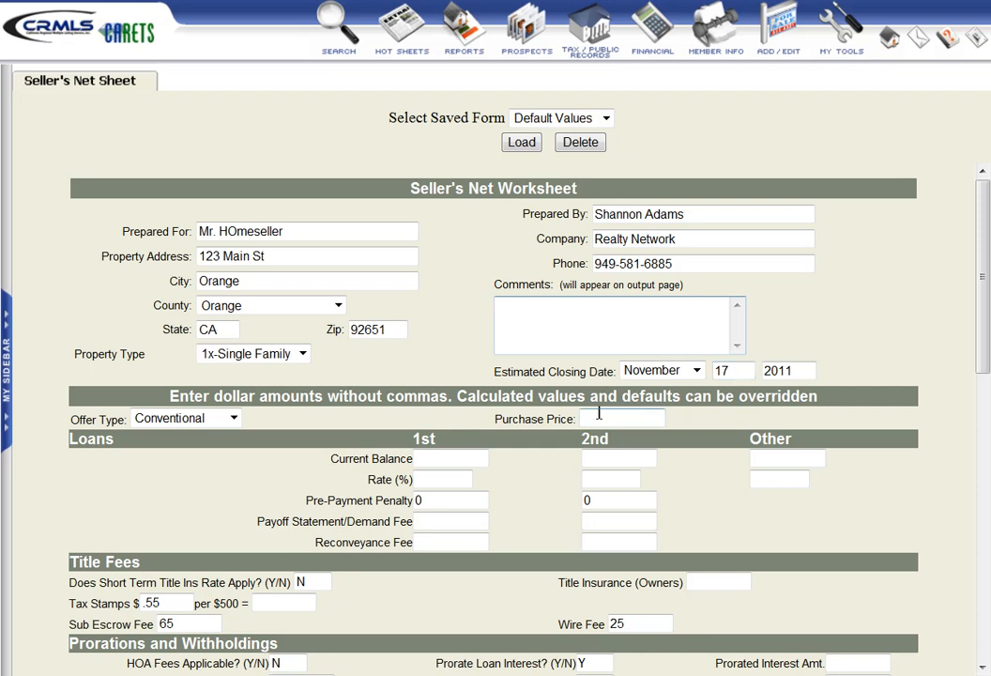
- Review the offer types, keep Conventional, and set the purchase price to 650000
{"action": "left_click", "coordinate": [235, 425]}
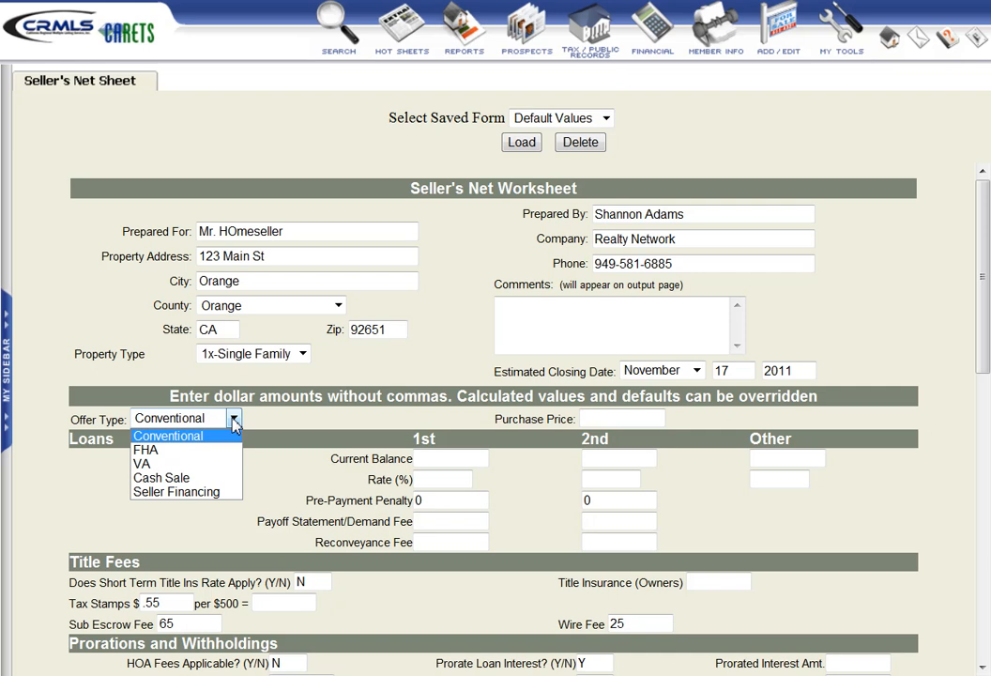
{"action": "left_click", "coordinate": [235, 424]}
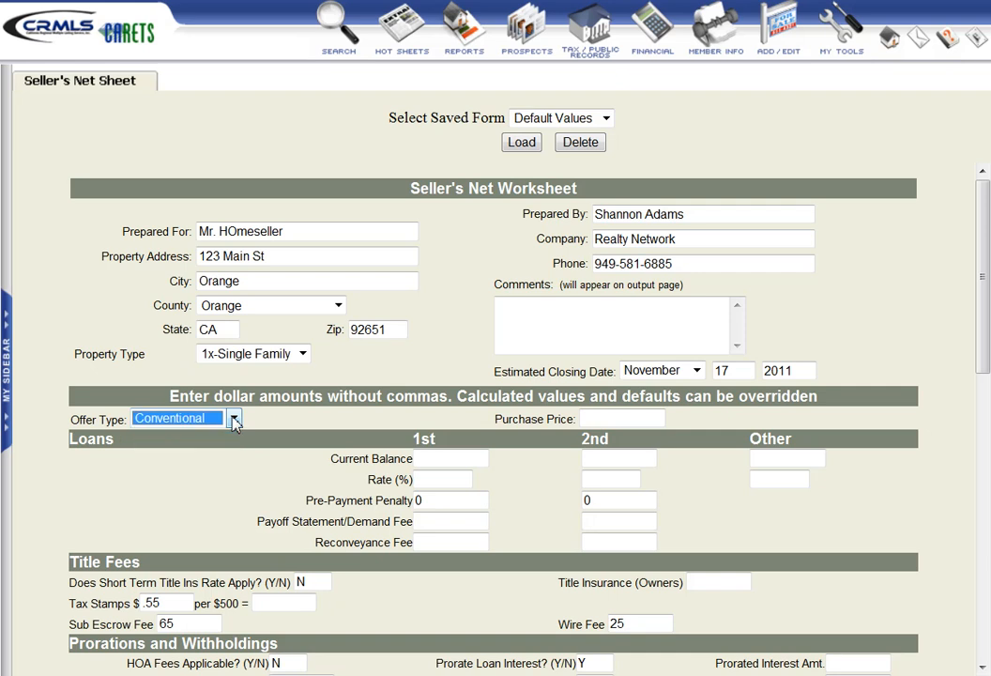
{"action": "left_click", "coordinate": [235, 420]}
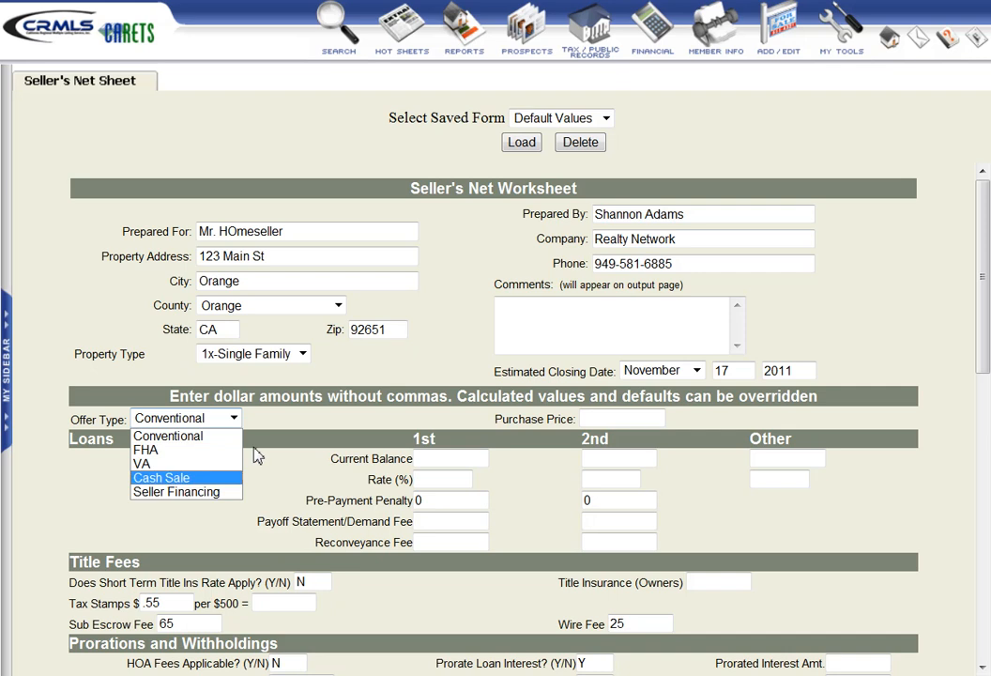
{"action": "left_click", "coordinate": [232, 419]}
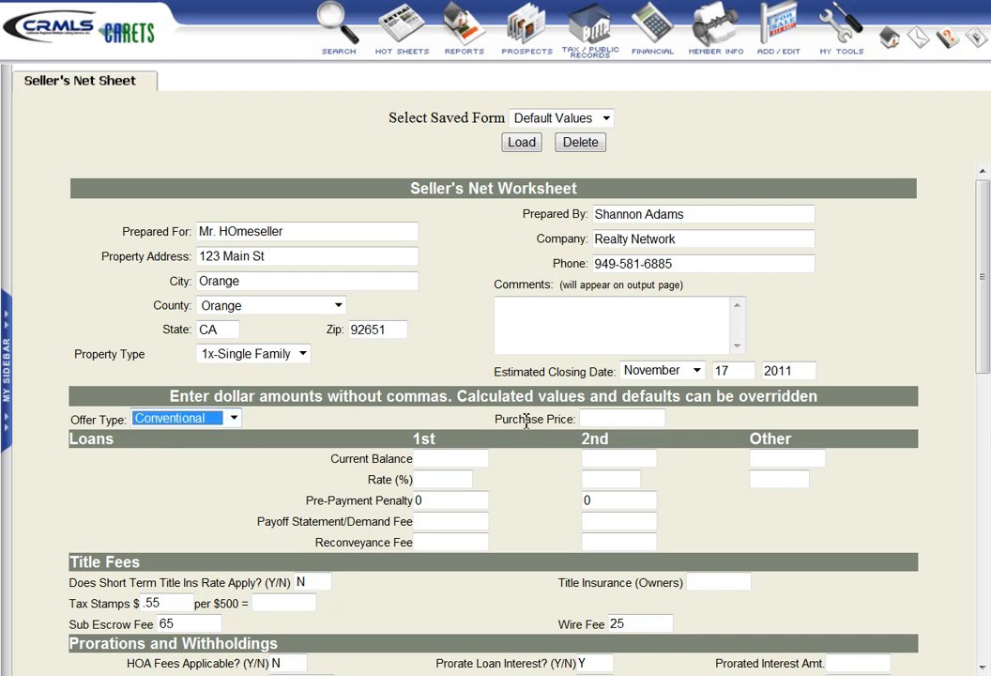
{"action": "left_click", "coordinate": [593, 418]}
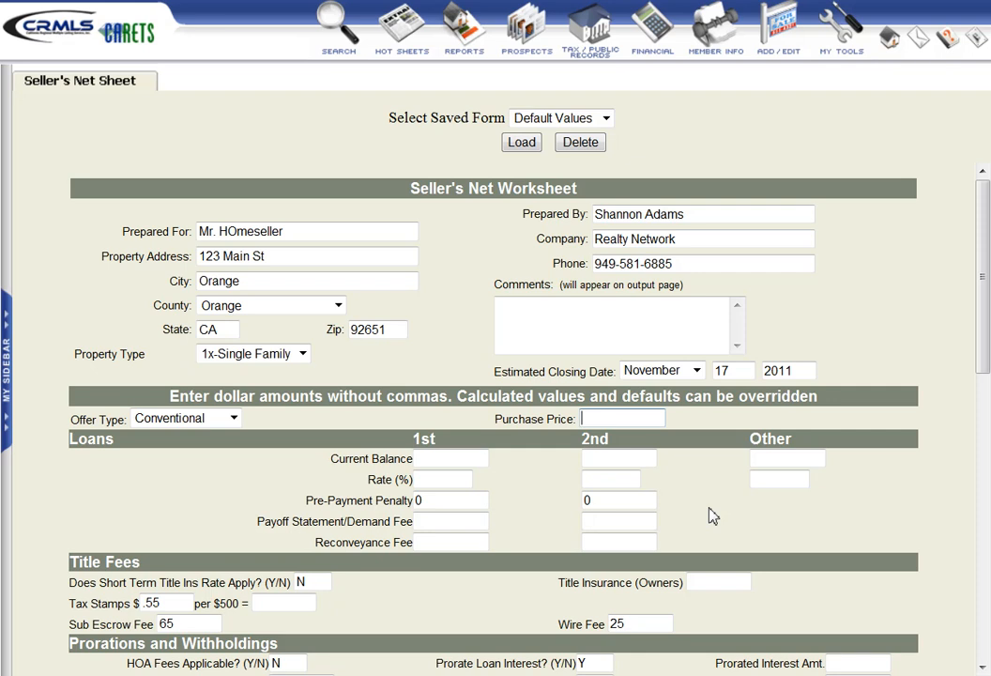
{"action": "type", "text": "650000"}
- Set the first loan's current balance to 425000 and its rate to 6.5%
{"action": "left_click", "coordinate": [447, 457]}
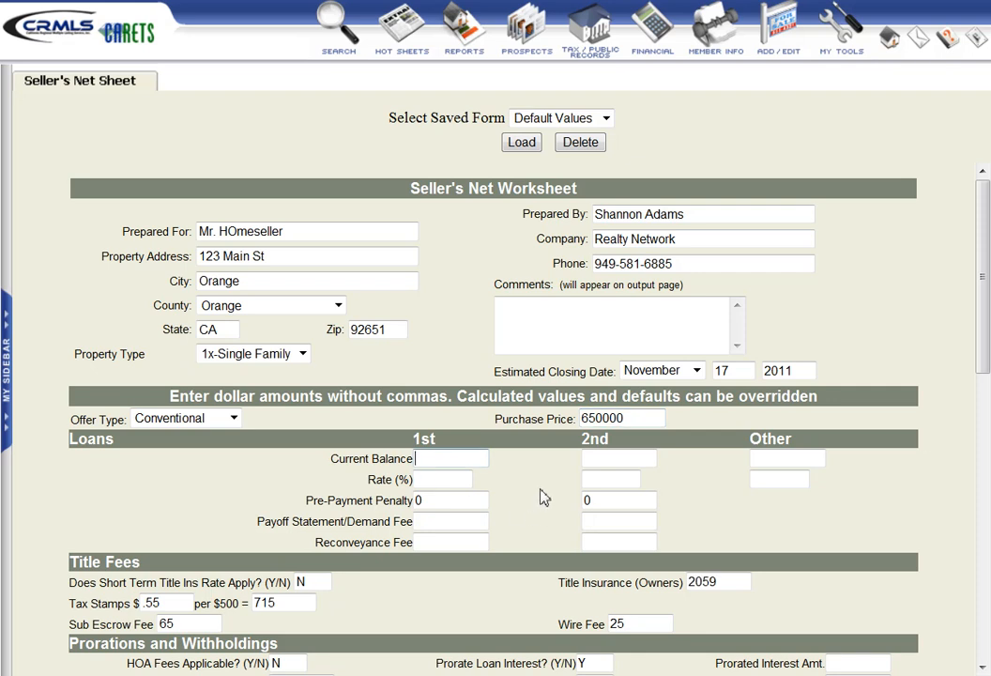
{"action": "type", "text": "425000"}
{"action": "key", "text": "Tab"}
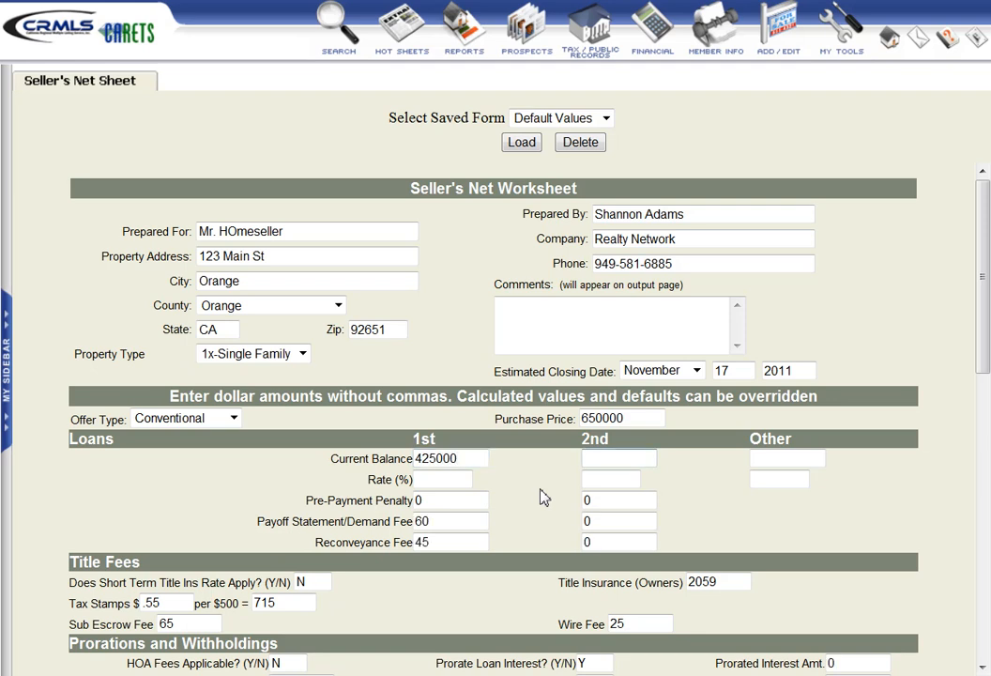
{"action": "key", "text": "Tab"}
{"action": "key", "text": "Tab"}
{"action": "type", "text": "6.5"}
- Review the first loan's pre-payment penalty, payoff statement/demand fee and reconveyance fee without changing them
{"action": "key", "text": "Tab"}
{"action": "key", "text": "Tab"}
{"action": "key", "text": "Tab"}
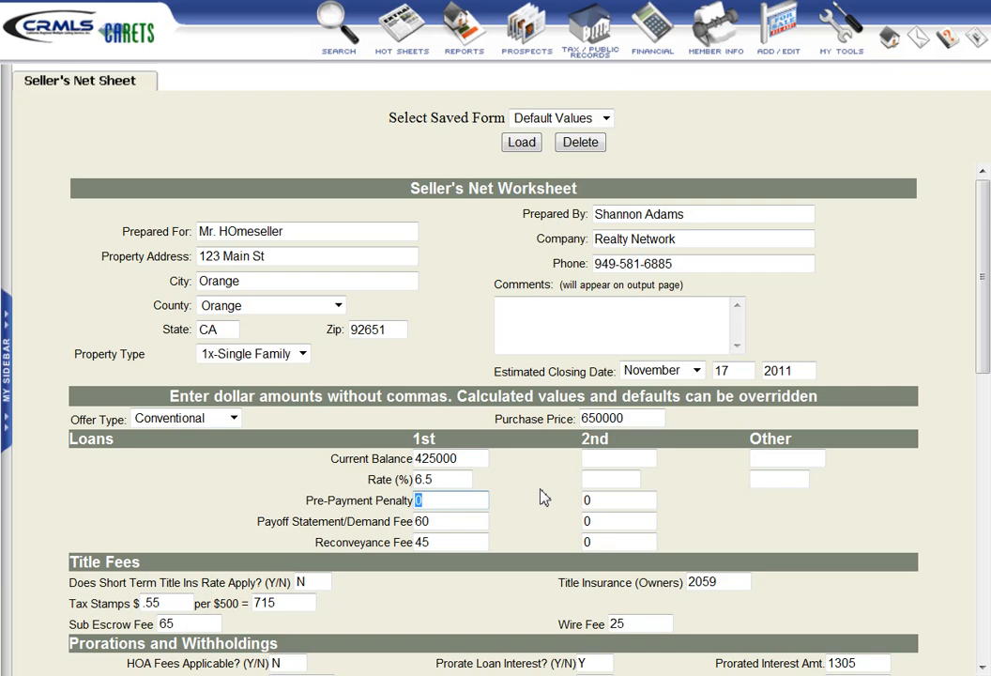
{"action": "key", "text": "Tab"}
{"action": "key", "text": "Tab"}
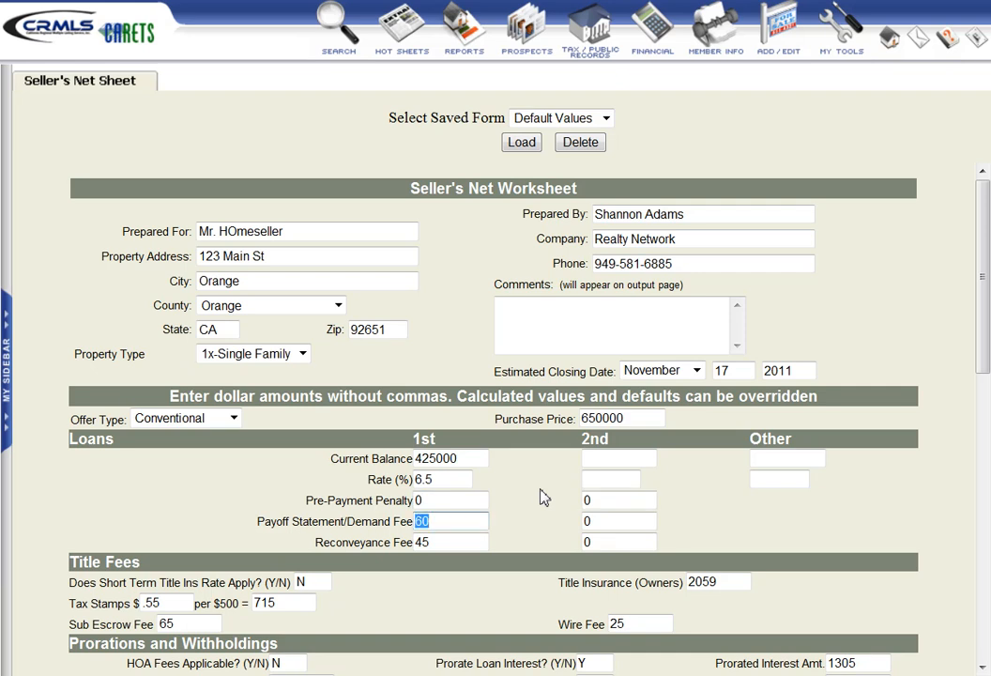
{"action": "key", "text": "Tab"}
{"action": "key", "text": "Tab"}
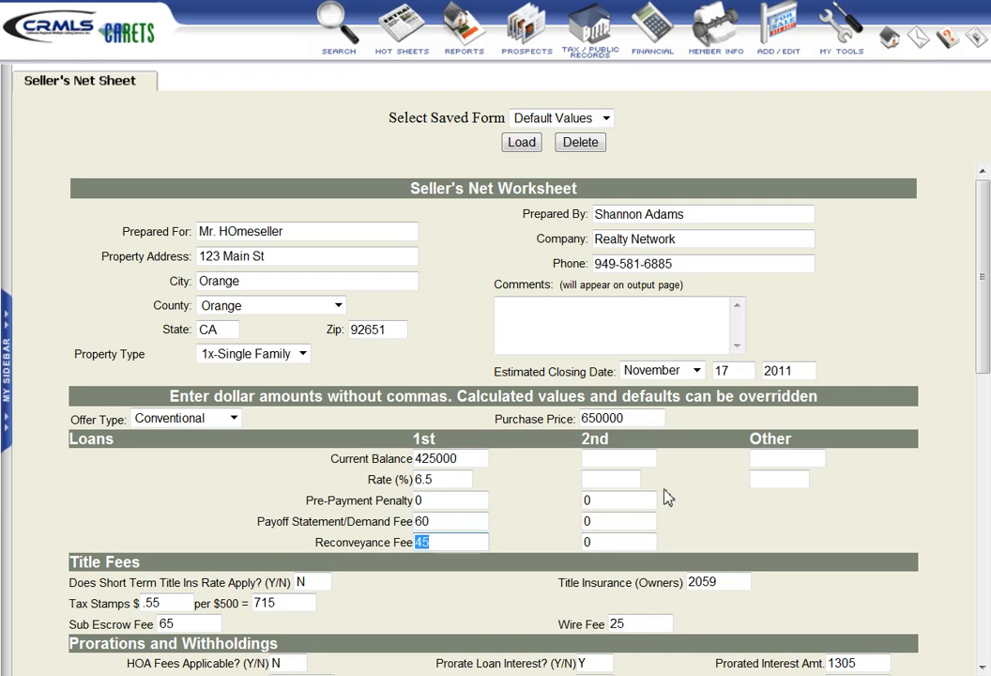
- Mark HOA fees as applicable with Y and set the HOA monthly dues to 200 under Prorations and Withholdings
{"action": "scroll", "coordinate": [665, 496], "scroll_direction": "down", "scroll_amount": 3}
{"action": "scroll", "coordinate": [665, 496], "scroll_direction": "down", "scroll_amount": 2}
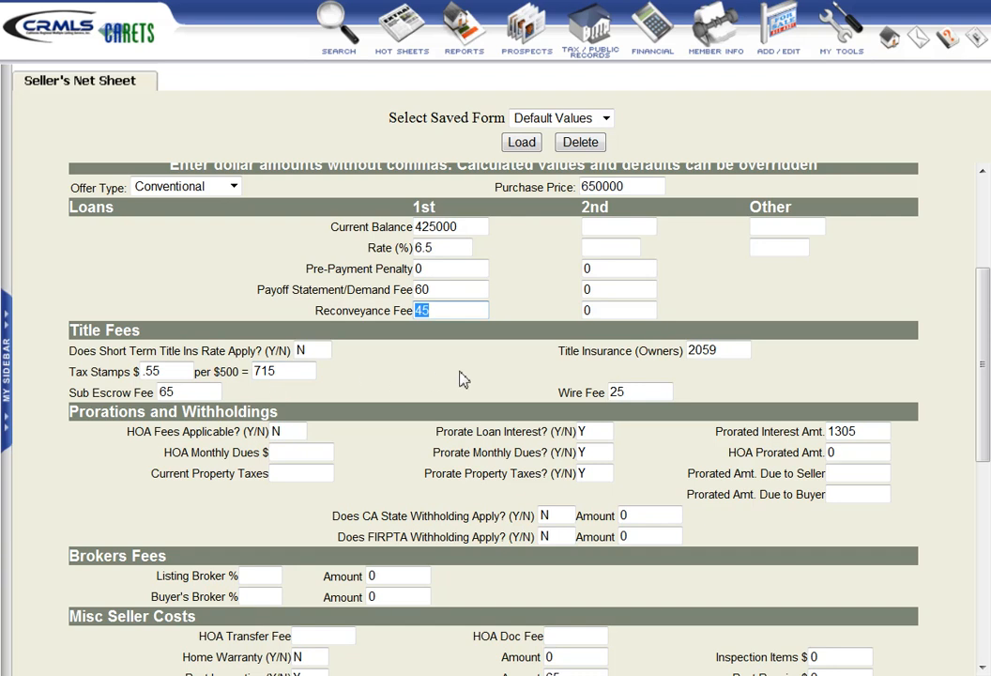
{"action": "scroll", "coordinate": [451, 380], "scroll_direction": "down", "scroll_amount": 2}
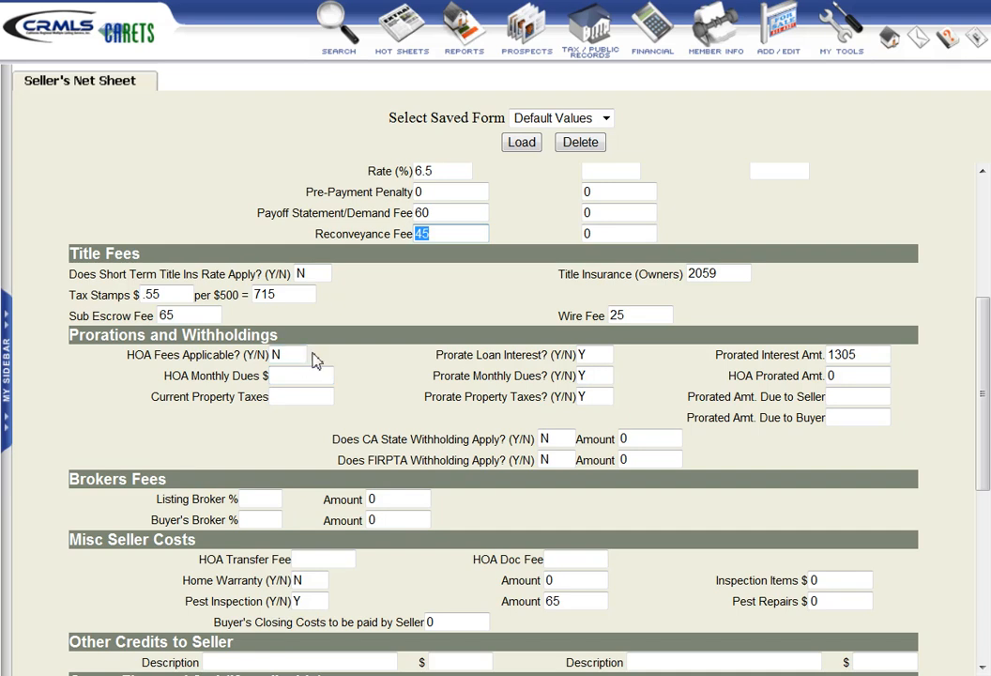
{"action": "left_click", "coordinate": [296, 354]}
{"action": "type", "text": "Y"}
{"action": "left_click", "coordinate": [287, 377]}
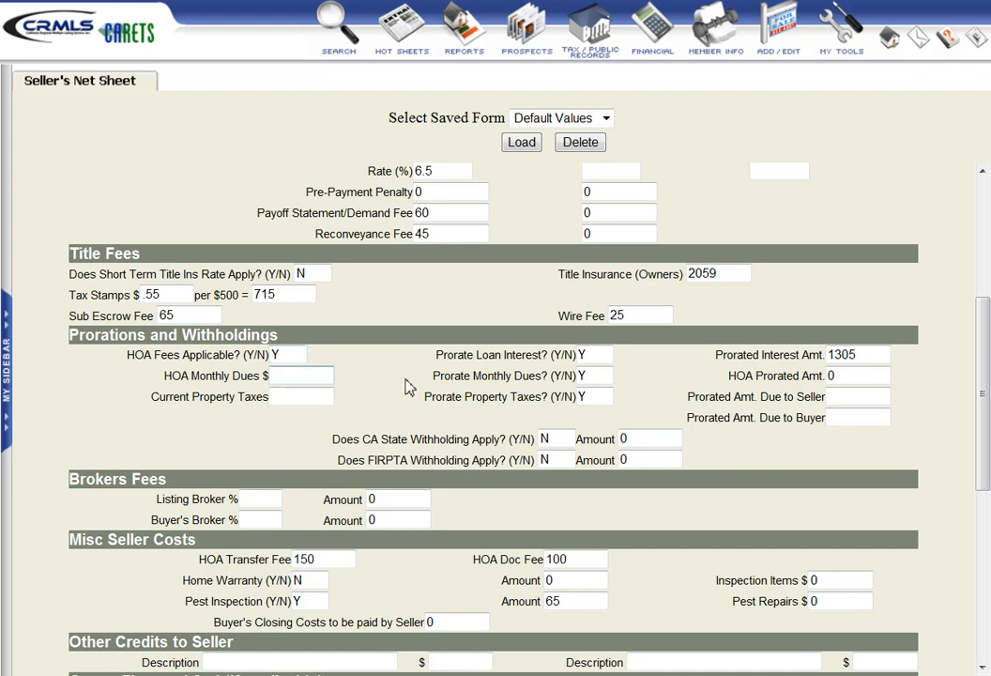
{"action": "type", "text": "200"}
{"action": "key", "text": "Tab"}
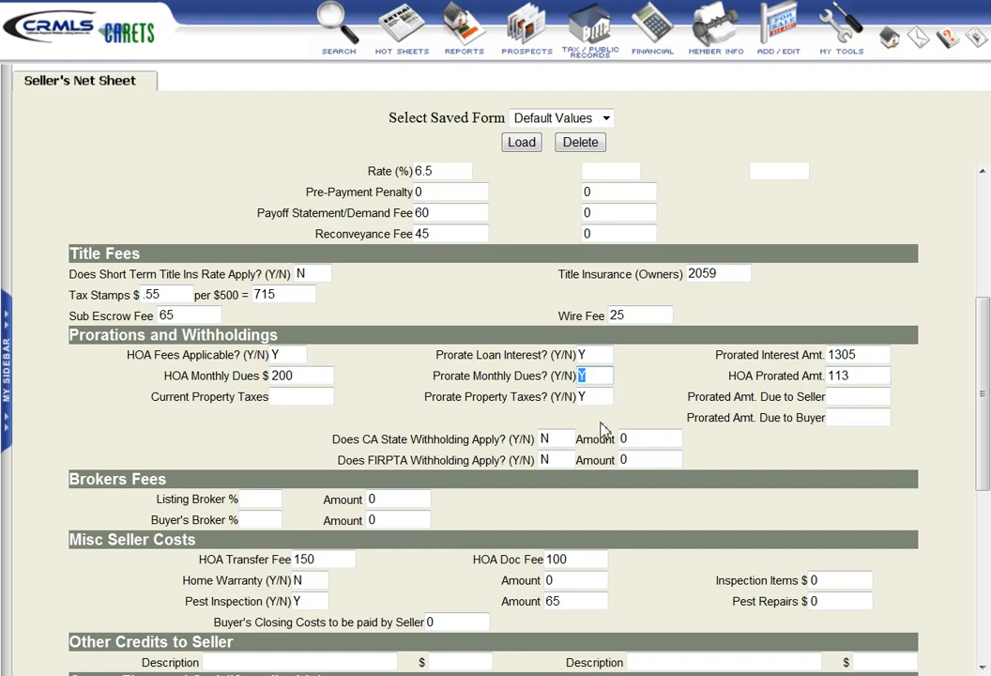
{"action": "left_click", "coordinate": [292, 397]}
{"action": "type", "text": "1."}
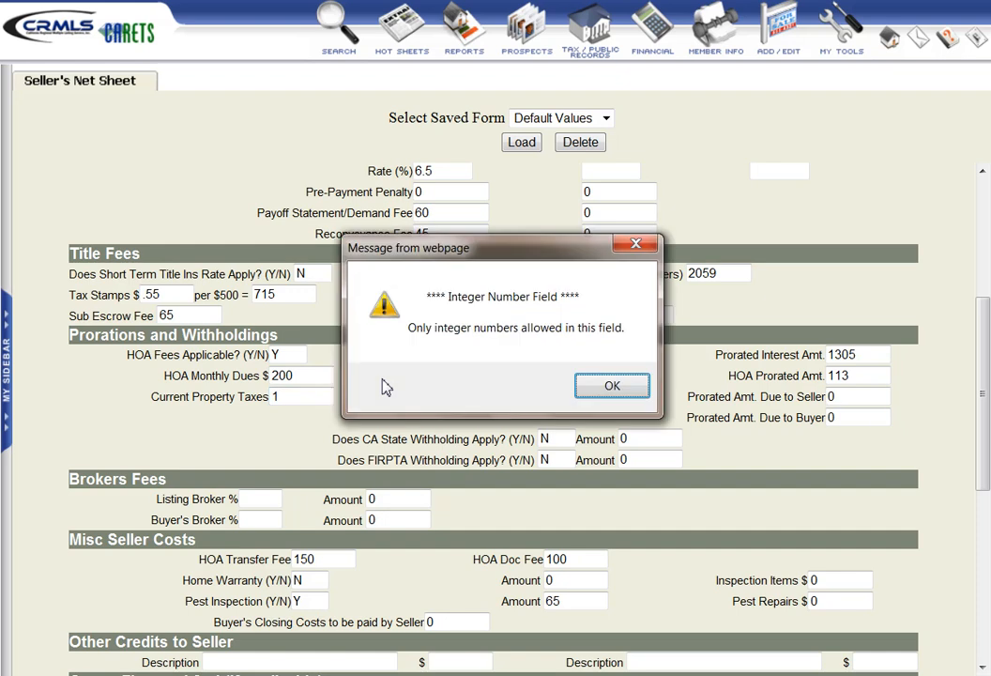
{"action": "left_click", "coordinate": [609, 385]}
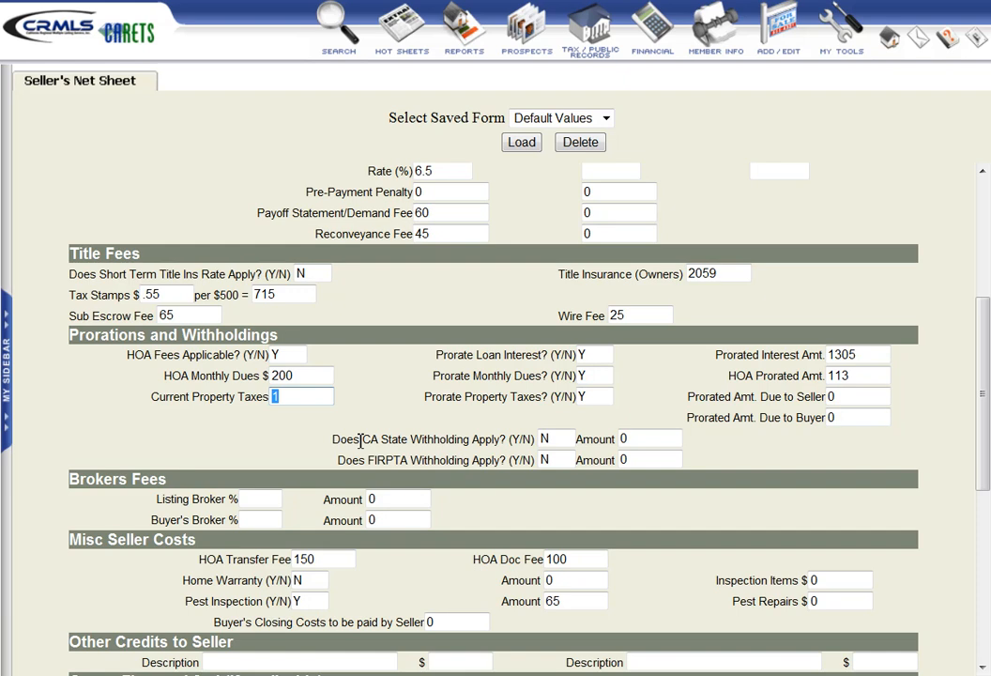
- Set the current property taxes to 7000 under Prorations and Withholdings
{"action": "left_click", "coordinate": [296, 394]}
{"action": "double_click", "coordinate": [295, 395]}
{"action": "type", "text": "7000"}
{"action": "left_click", "coordinate": [310, 425]}
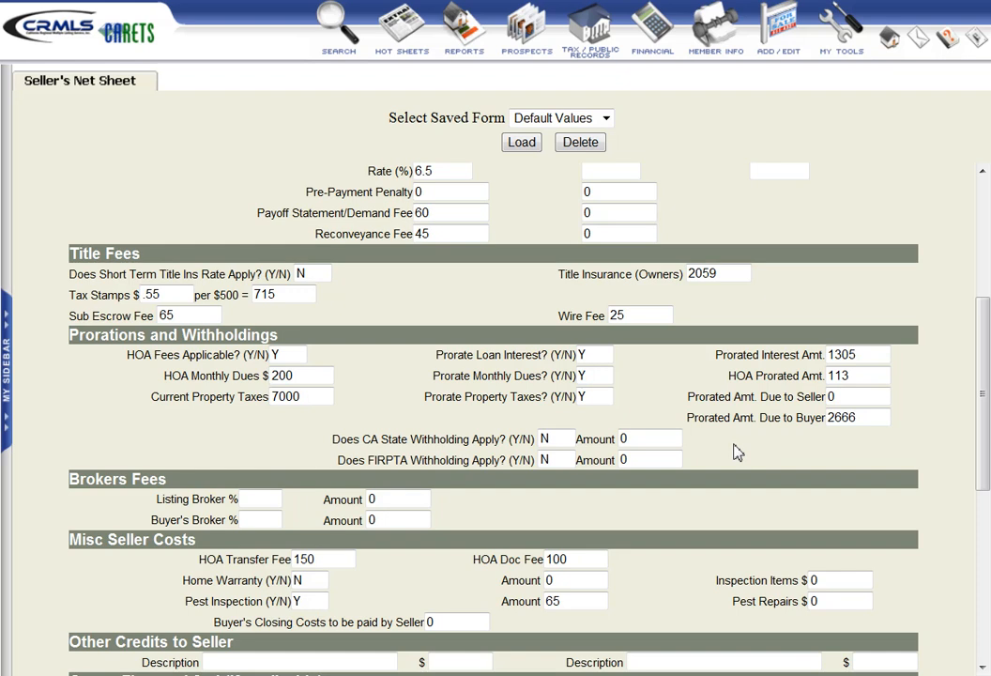
{"action": "scroll", "coordinate": [735, 451], "scroll_direction": "down", "scroll_amount": 2}
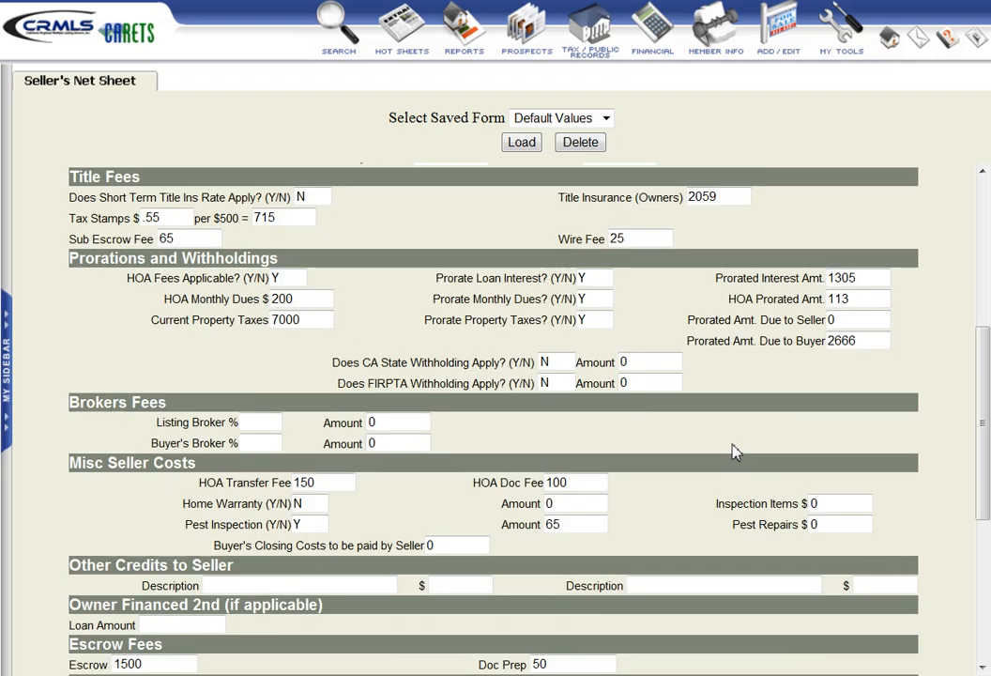